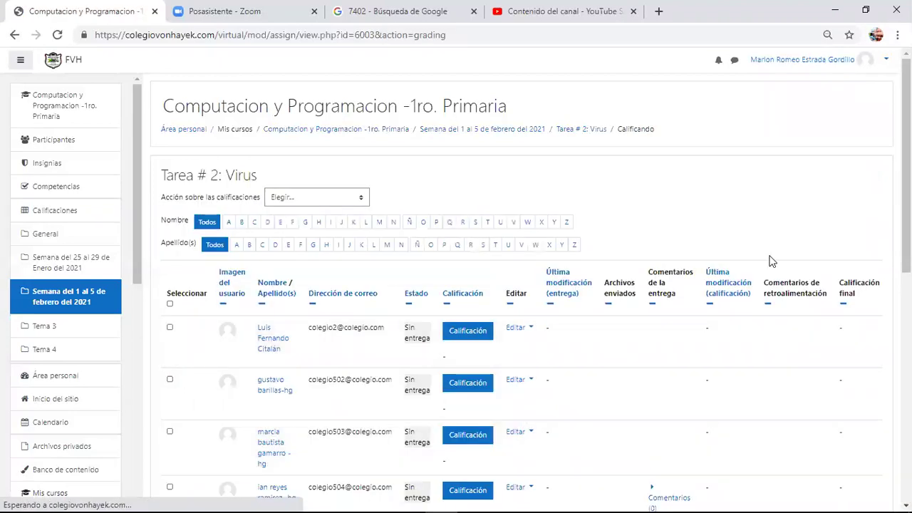
# - Leave the grading list of Tarea # 2: Virus and view the assignment's submission status in the Estudiante role
pyautogui.scroll(-2, 770, 261)
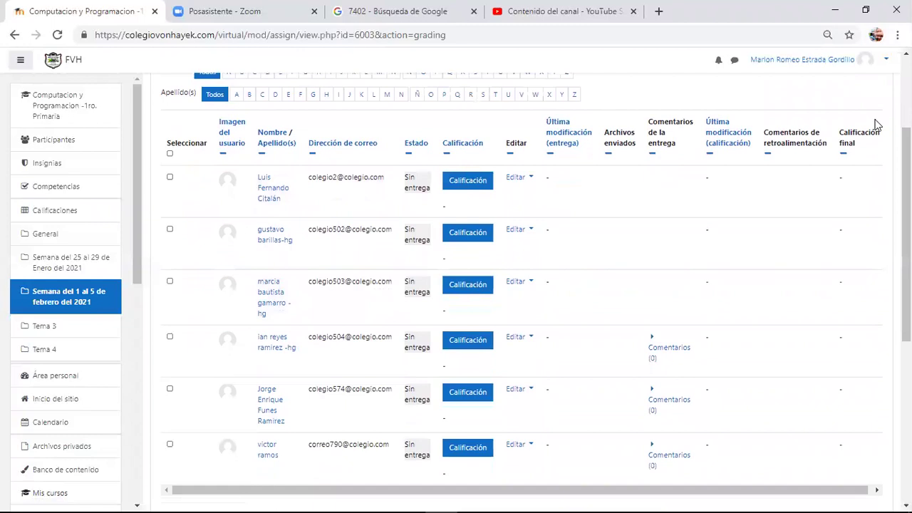
pyautogui.click(14, 34)
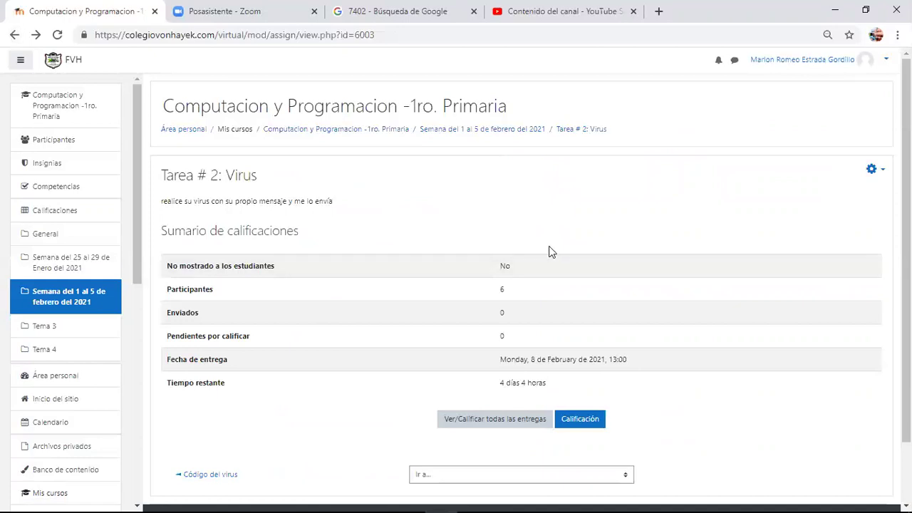
pyautogui.click(881, 61)
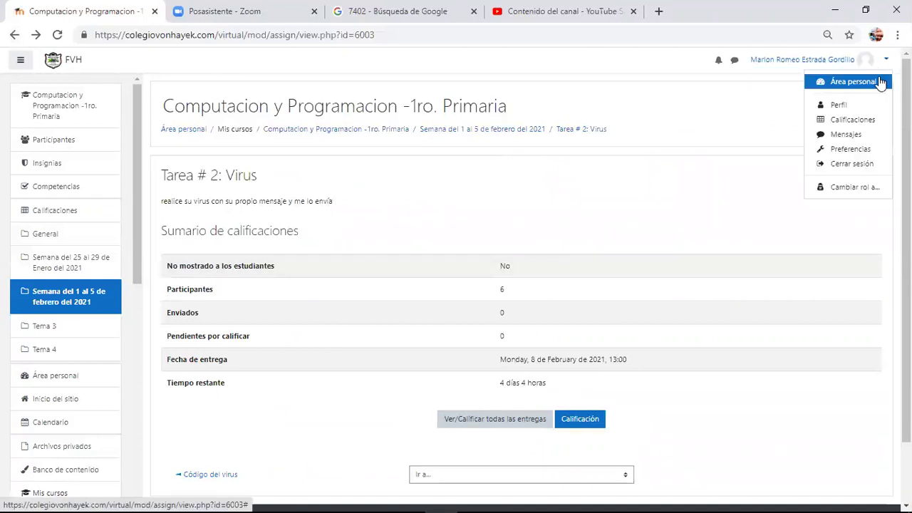
pyautogui.click(857, 187)
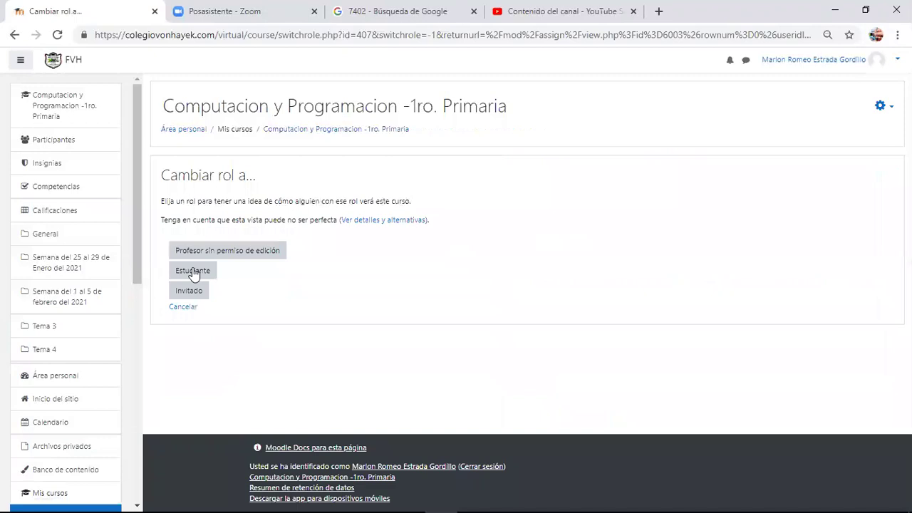
pyautogui.click(194, 273)
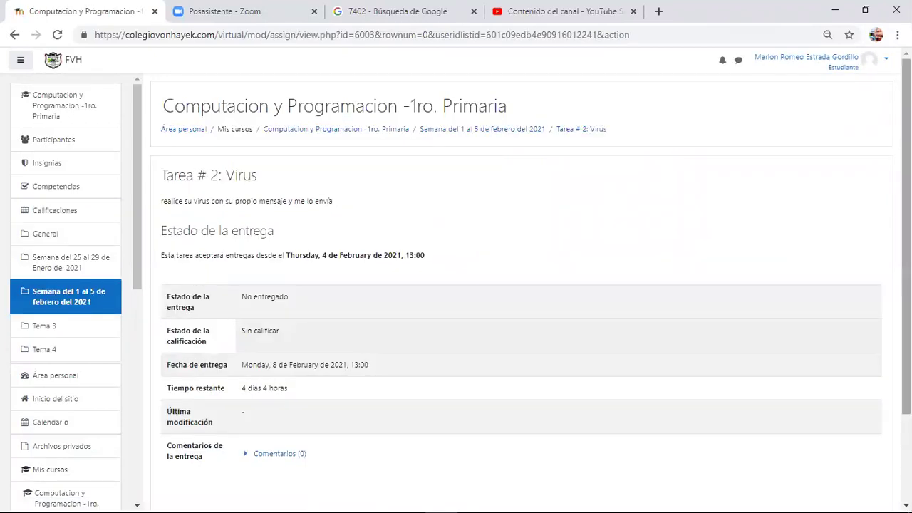
pyautogui.scroll(-2, 527, 298)
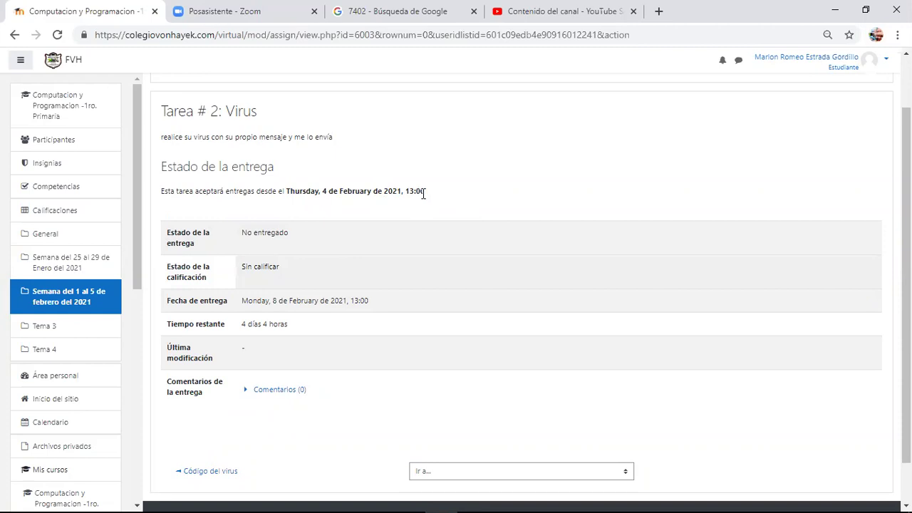
# - Try to edit the settings of Tarea # 2: Virus, and go back to the course section Semana del 1 al 5 de febrero
pyautogui.click(15, 36)
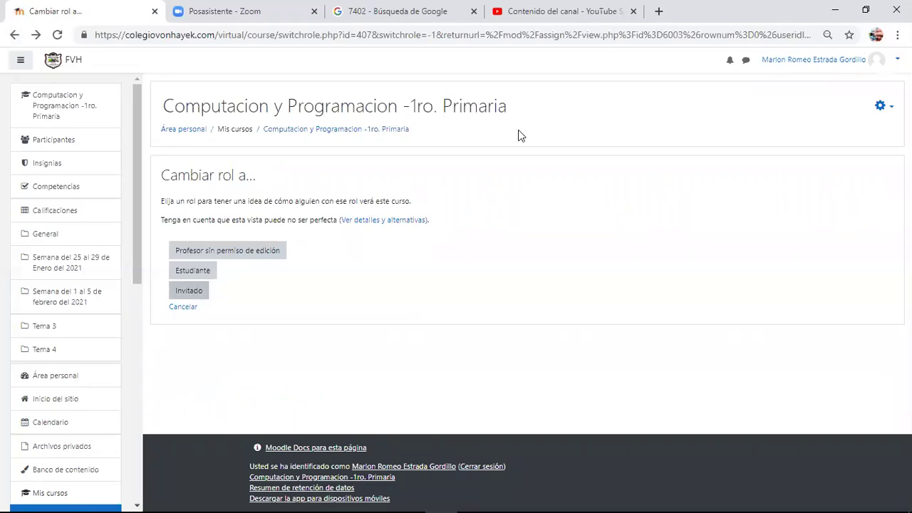
pyautogui.click(814, 59)
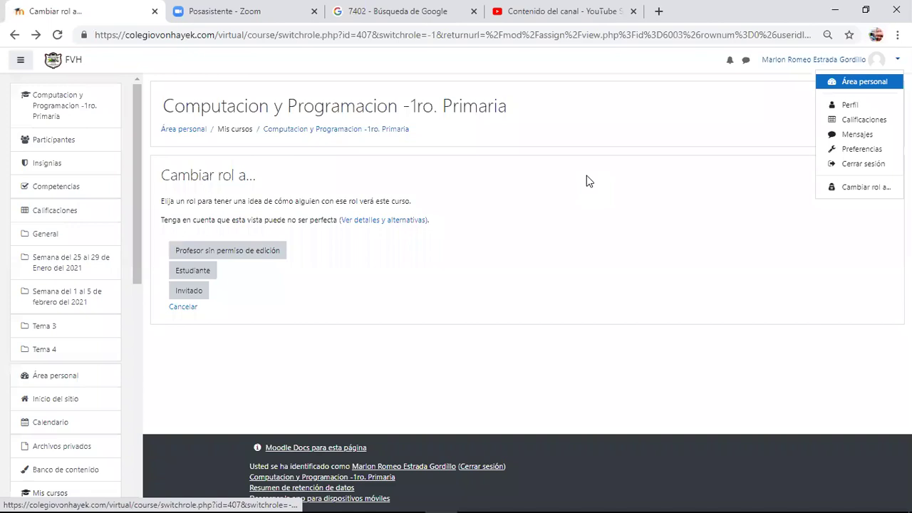
pyautogui.click(15, 36)
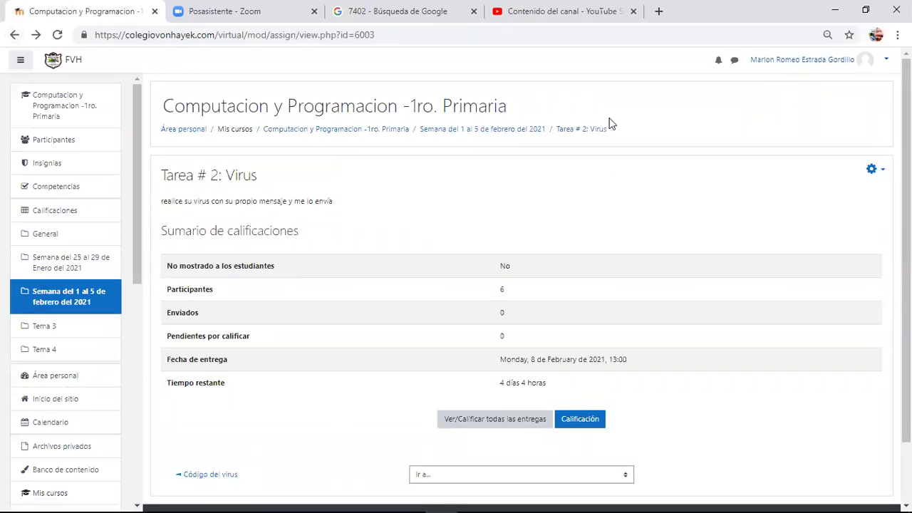
pyautogui.click(877, 172)
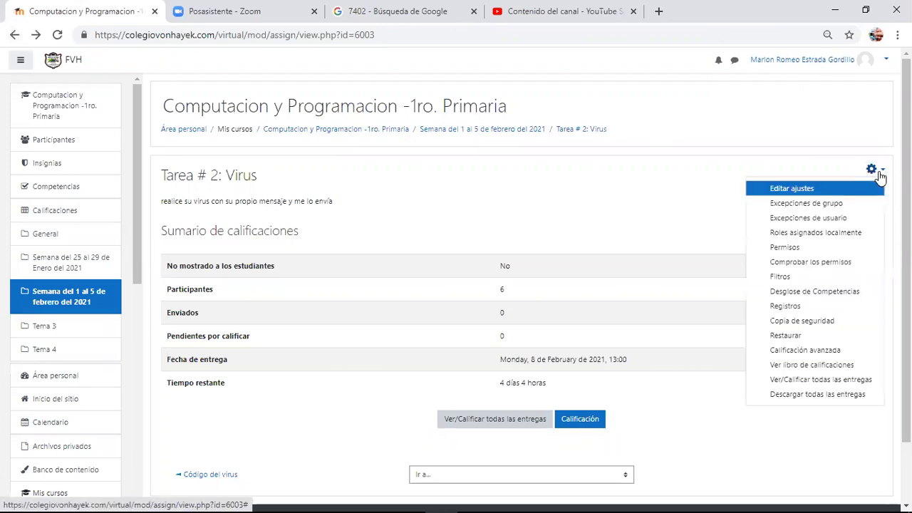
pyautogui.click(794, 189)
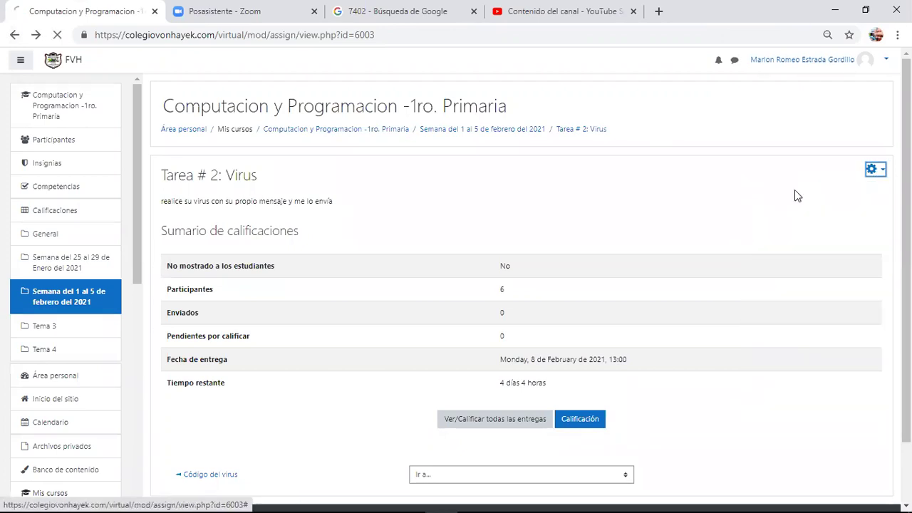
pyautogui.click(524, 236)
pyautogui.click(88, 300)
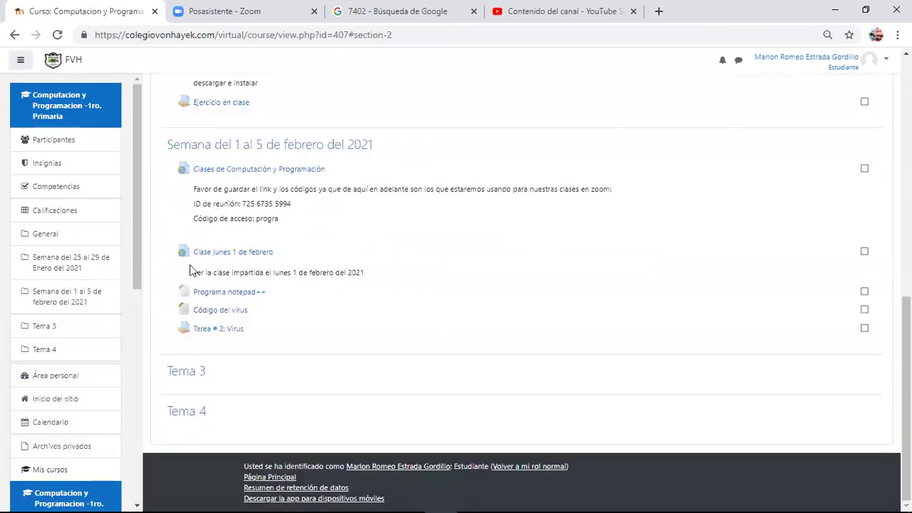
# - Return to the normal role and activate editing for the Computacion y Programacion -1ro. Primaria course
pyautogui.click(880, 63)
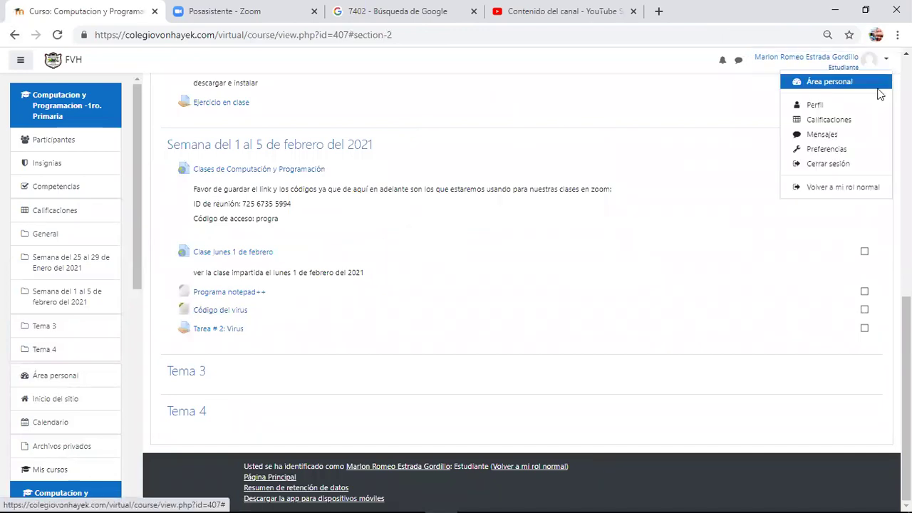
pyautogui.click(826, 187)
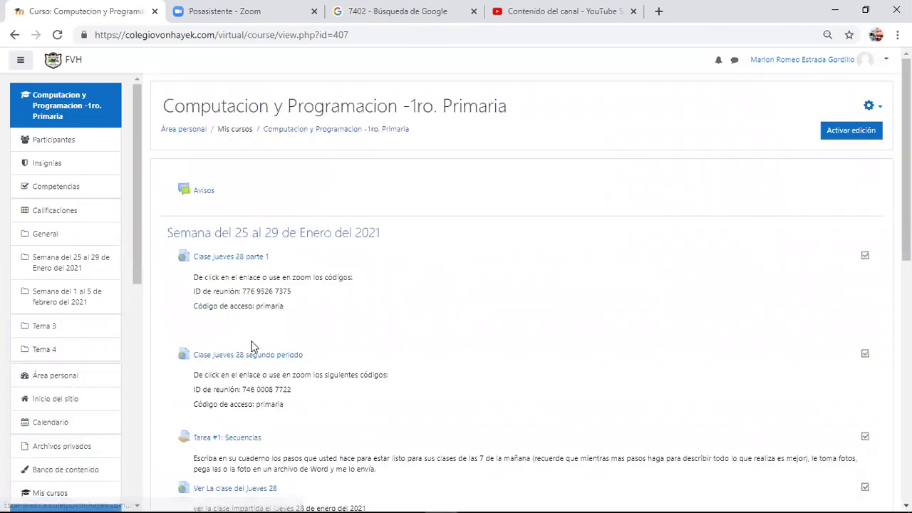
pyautogui.scroll(-4, 250, 347)
pyautogui.scroll(-3, 843, 330)
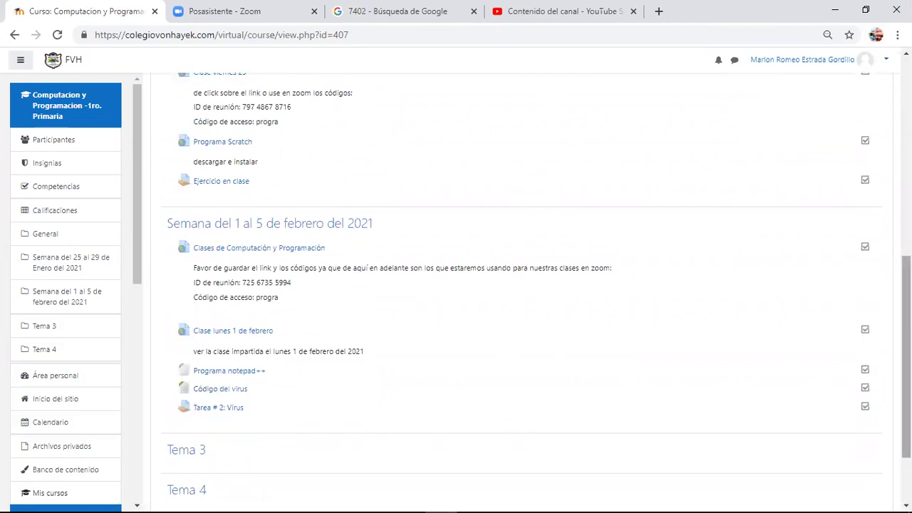
pyautogui.scroll(7, 516, 285)
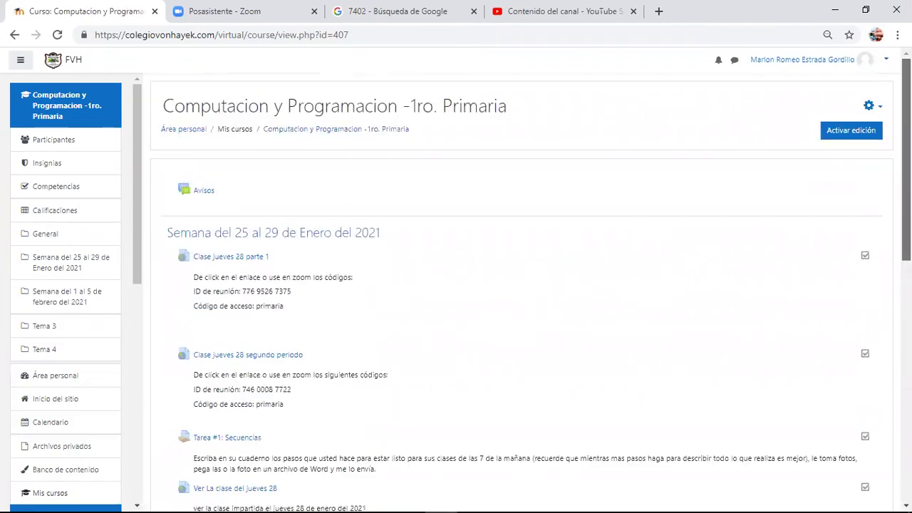
pyautogui.click(848, 134)
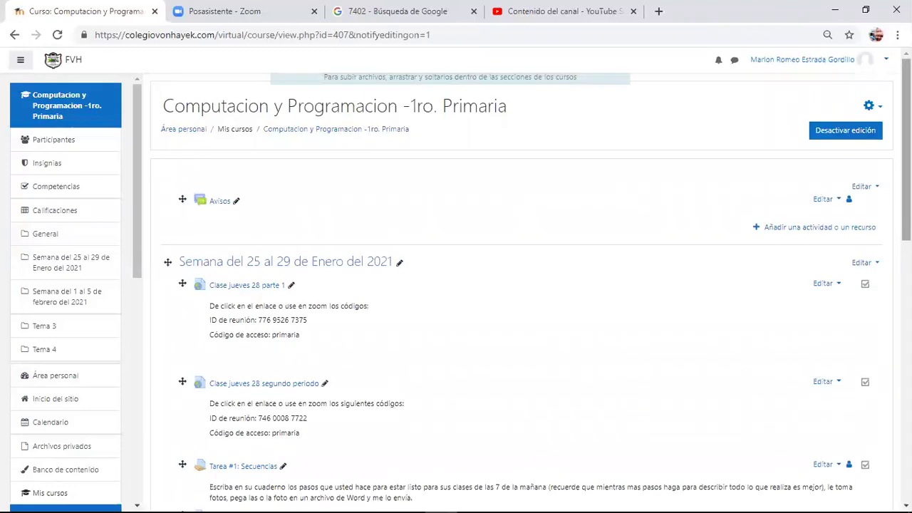
# - In the settings of Tarea # 2: Virus, set the hour from which submissions are allowed to 08, and save back to the course
pyautogui.scroll(-10, 848, 136)
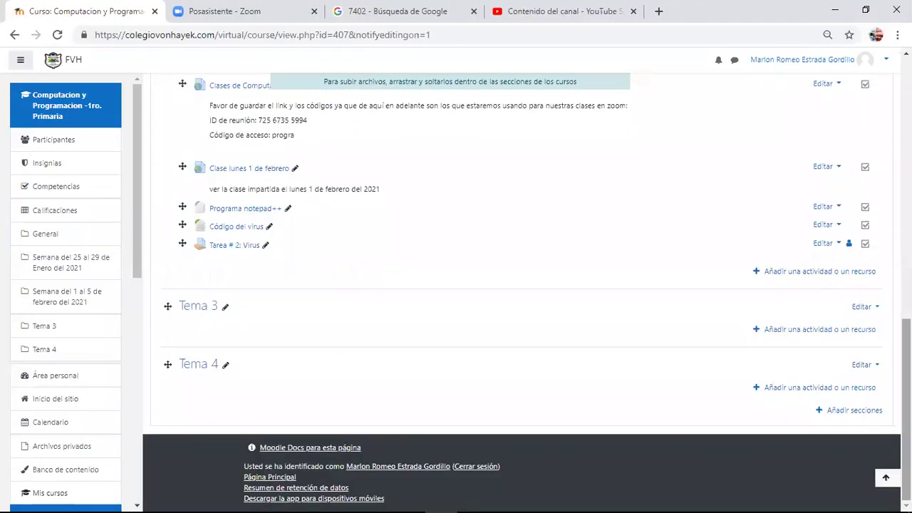
pyautogui.click(823, 244)
pyautogui.click(789, 262)
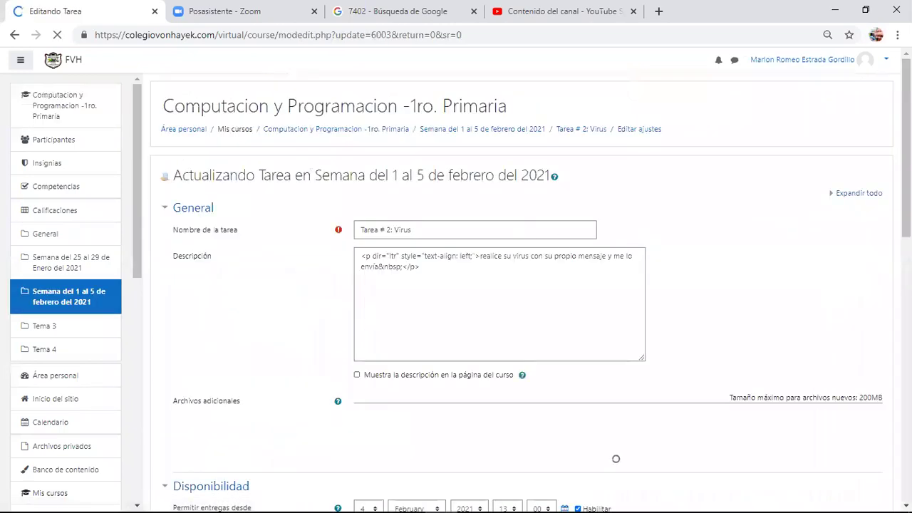
pyautogui.scroll(-3, 541, 271)
pyautogui.scroll(-2, 499, 214)
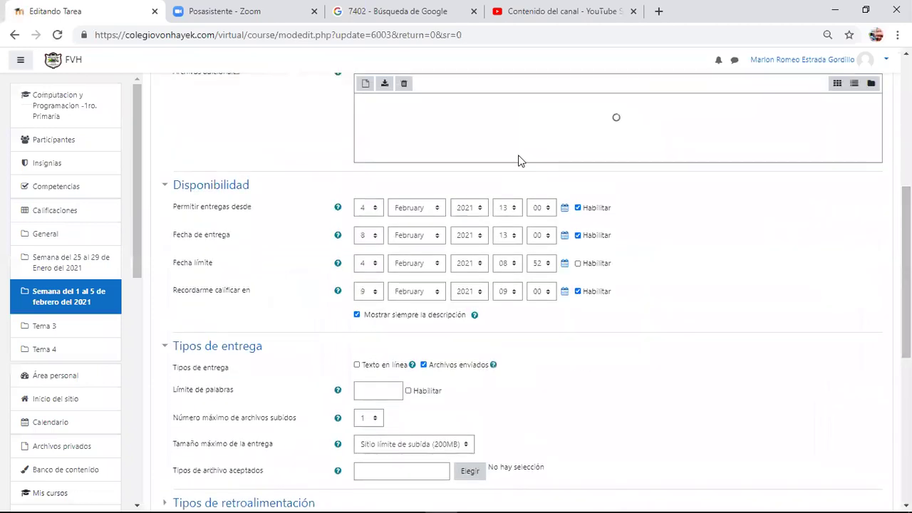
pyautogui.click(520, 220)
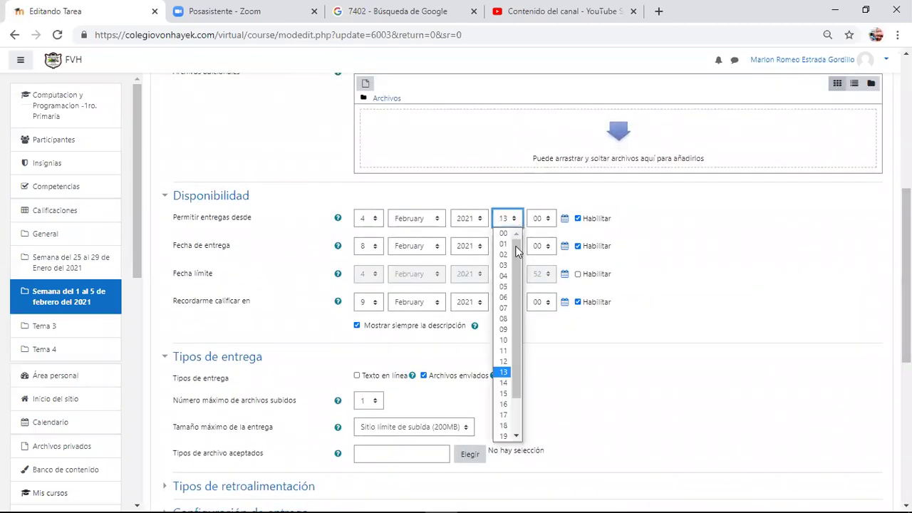
pyautogui.click(508, 317)
pyautogui.scroll(-5, 520, 349)
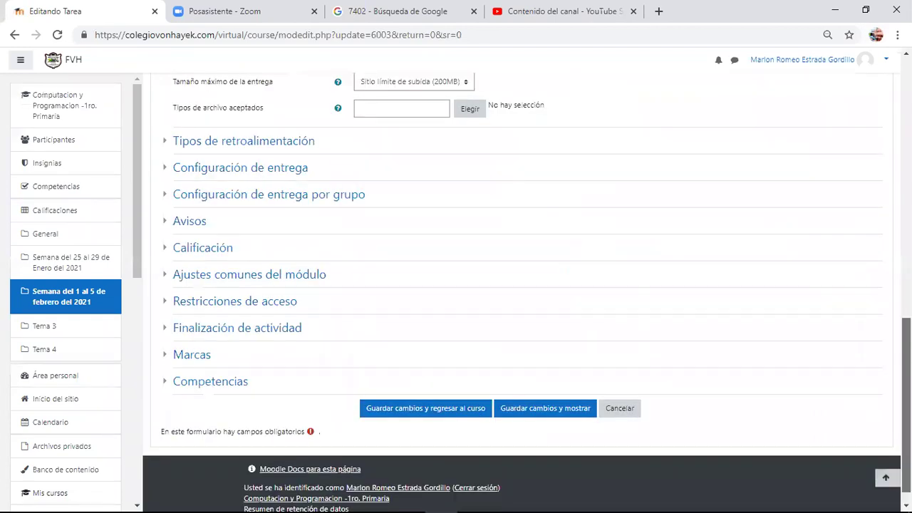
pyautogui.click(441, 417)
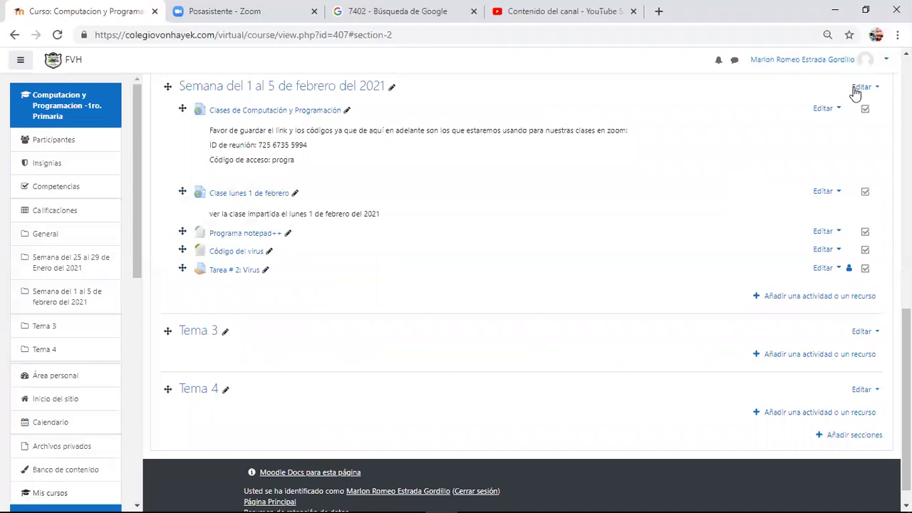
# - Open Tarea # 2: Virus, switch to the Estudiante role and check its submission status
pyautogui.click(234, 272)
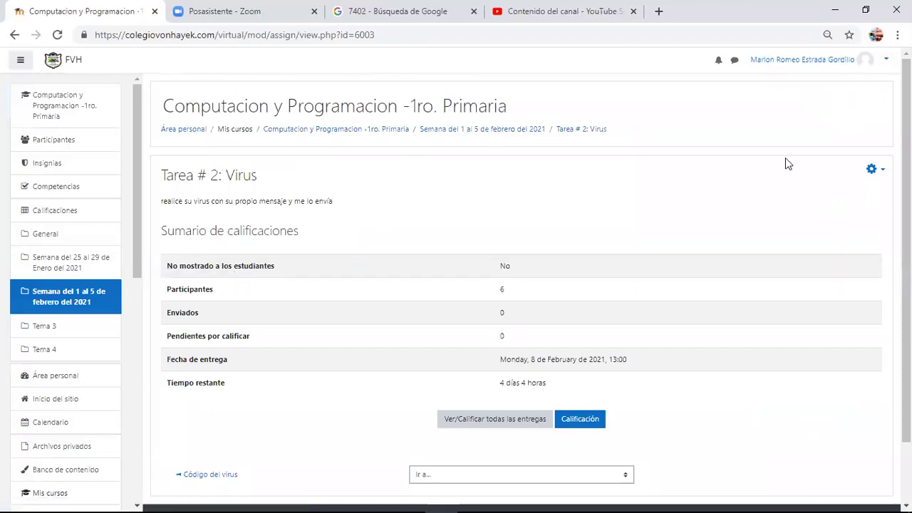
pyautogui.click(886, 61)
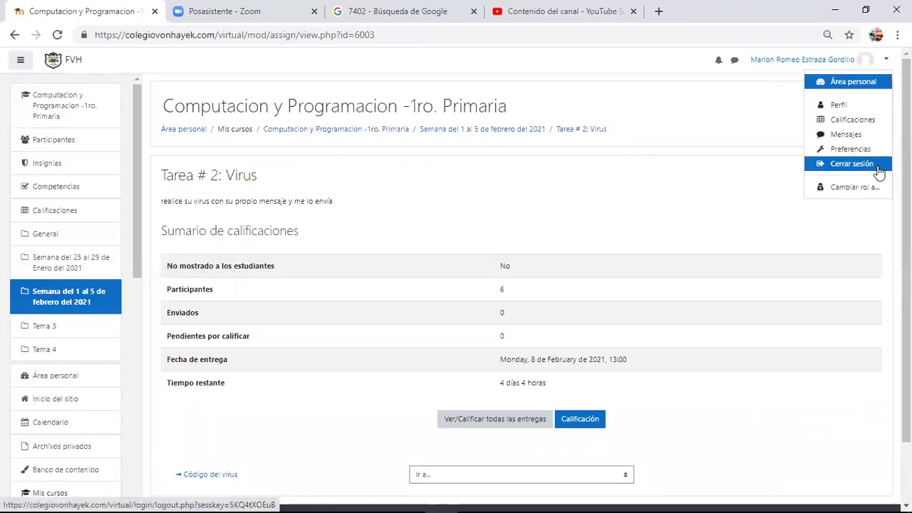
pyautogui.click(813, 188)
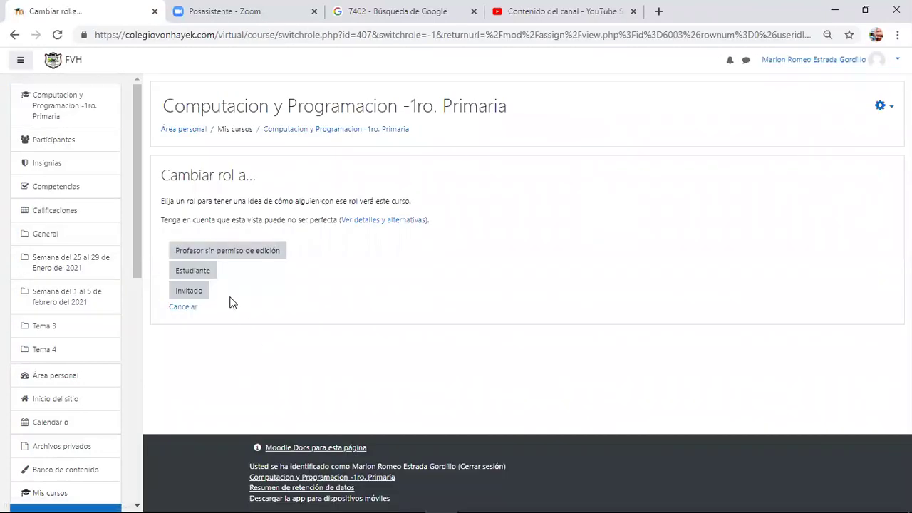
pyautogui.click(205, 270)
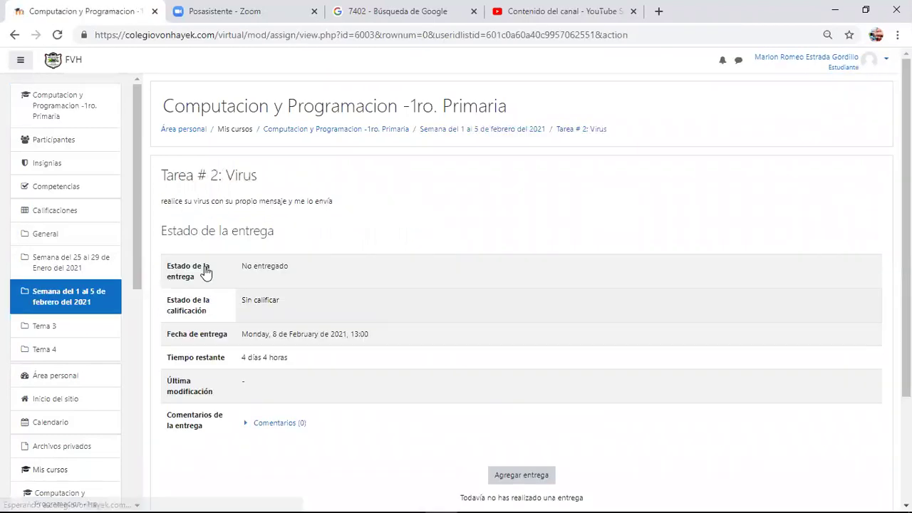
pyautogui.scroll(-1, 521, 285)
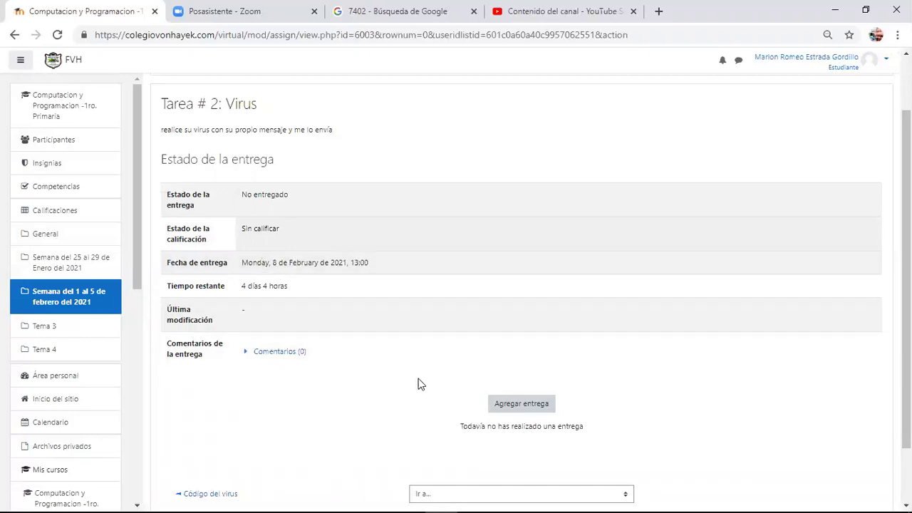
# - Add a submission to Tarea # 2: Virus with the desktop file codigo del virus attached, and cancel it
pyautogui.click(531, 405)
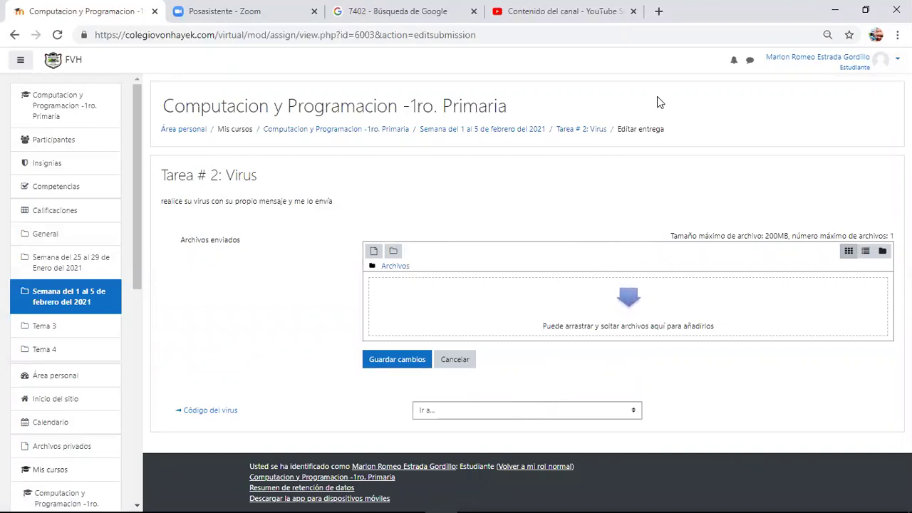
pyautogui.click(867, 11)
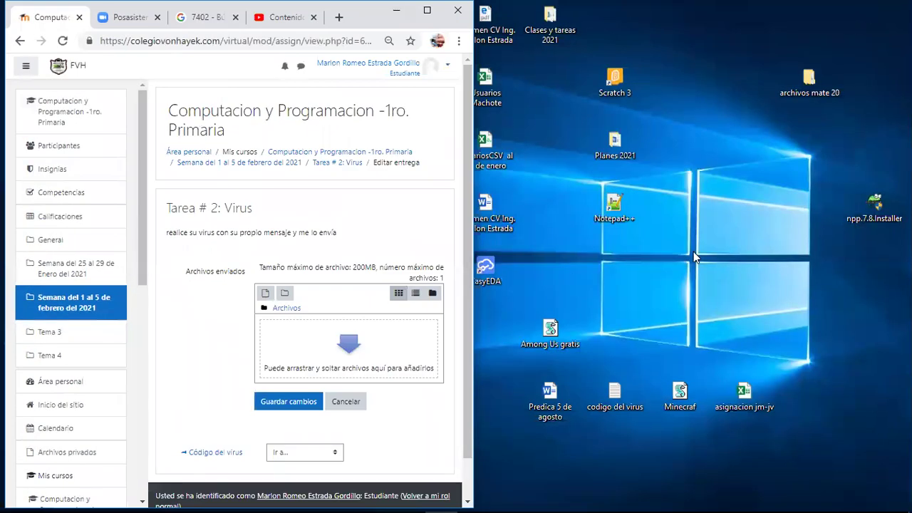
pyautogui.click(615, 396)
pyautogui.moveTo(617, 399); pyautogui.dragTo(352, 344)
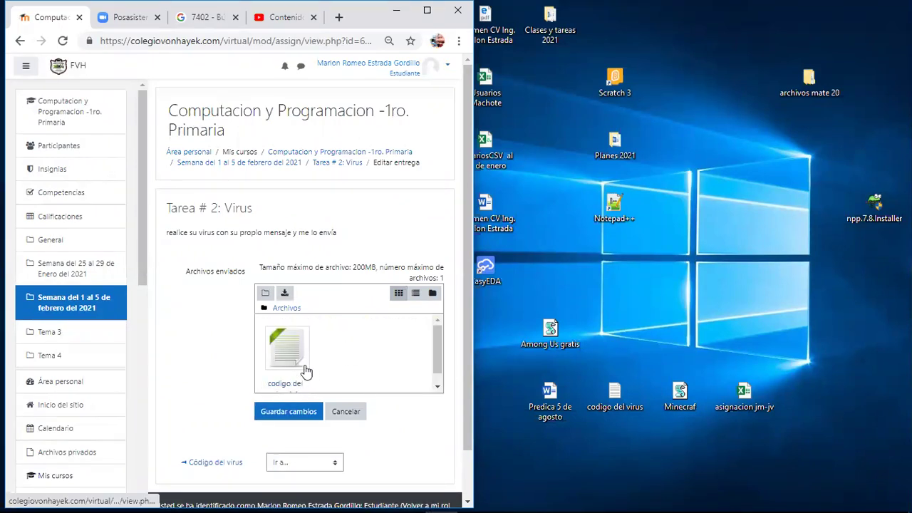
pyautogui.click(307, 418)
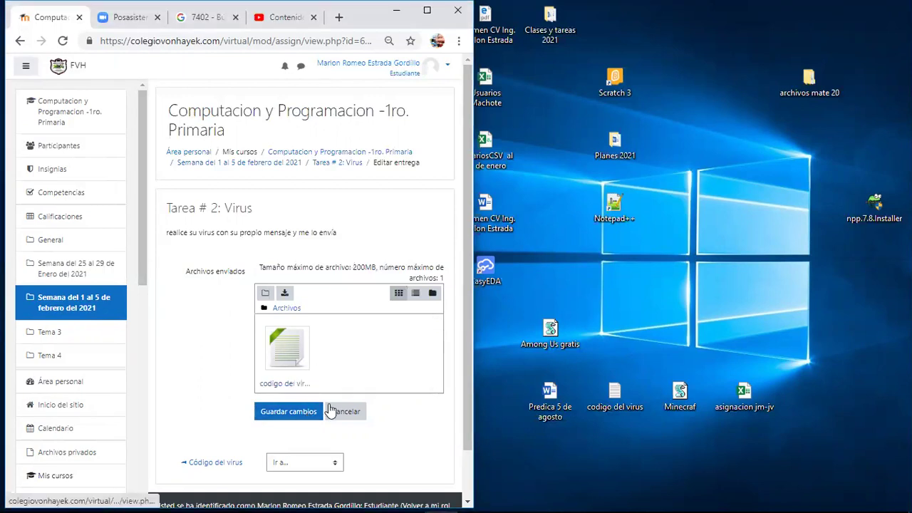
pyautogui.click(349, 411)
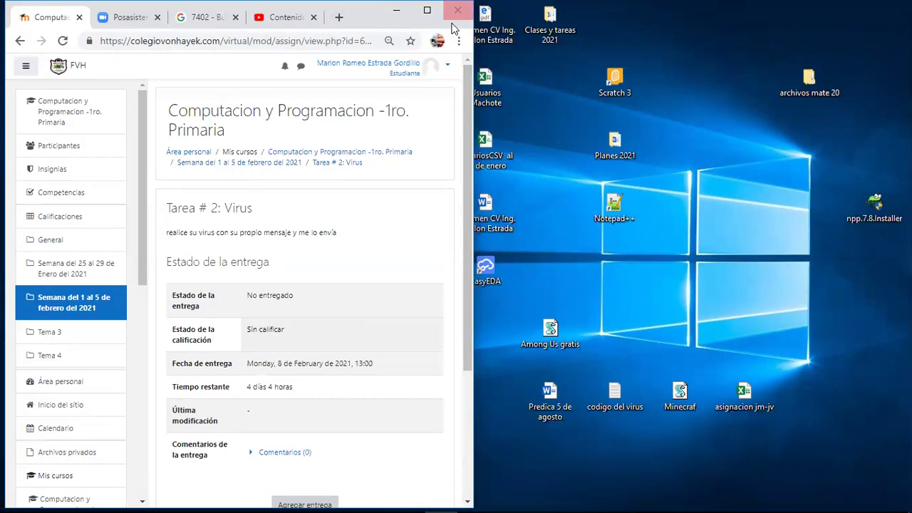
# - Add a submission to Tarea # 2: Virus and upload codigo del virus.txt from the Escritorio folder through the file picker
pyautogui.moveTo(472, 229); pyautogui.dragTo(470, 288)
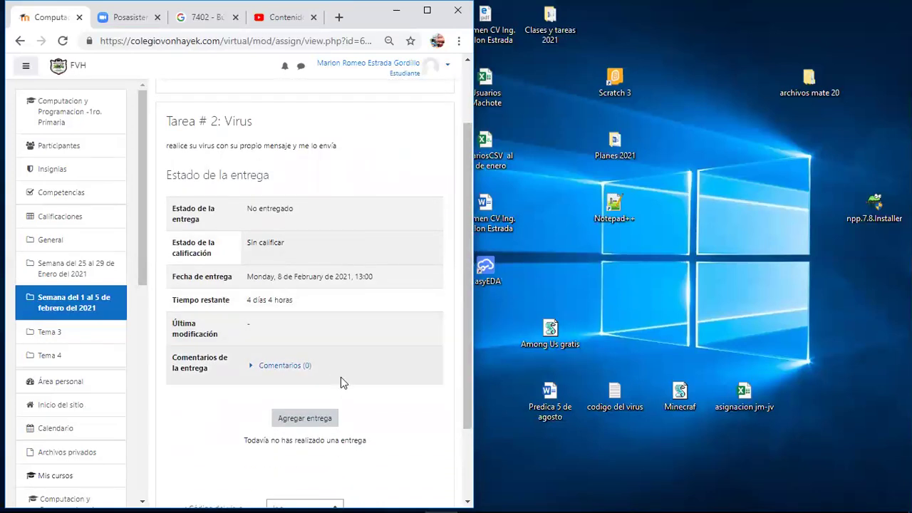
pyautogui.click(328, 420)
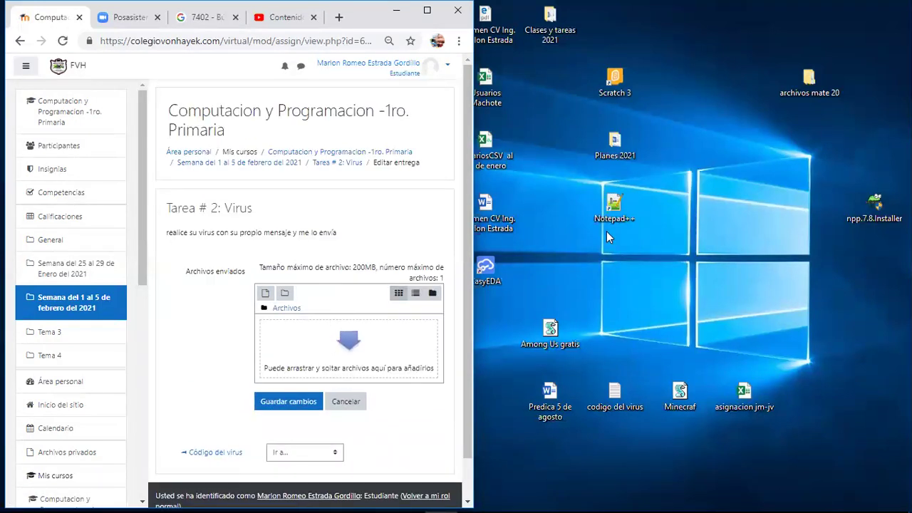
pyautogui.click(264, 300)
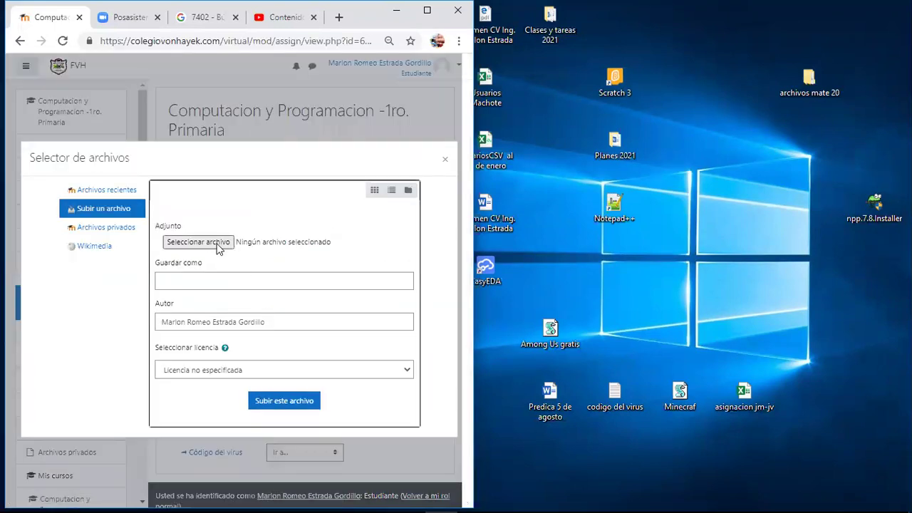
pyautogui.click(209, 243)
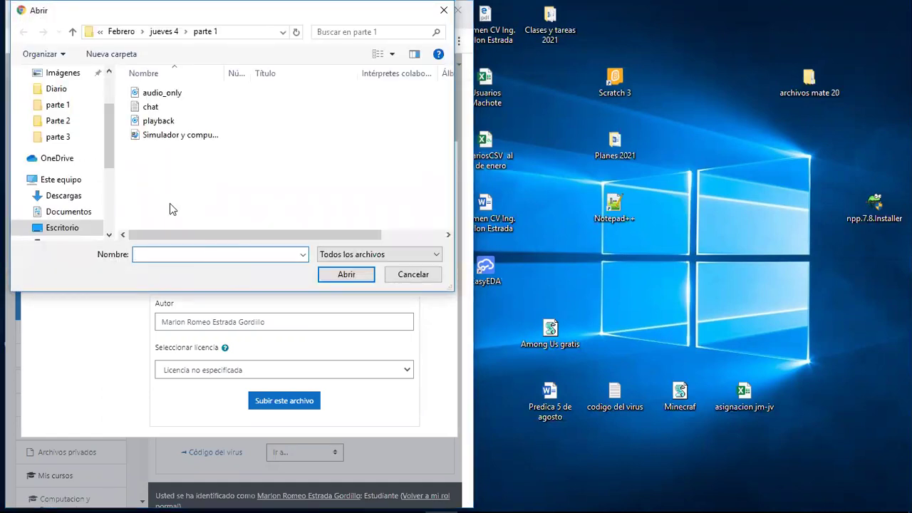
pyautogui.click(61, 180)
pyautogui.moveTo(449, 94); pyautogui.dragTo(445, 130)
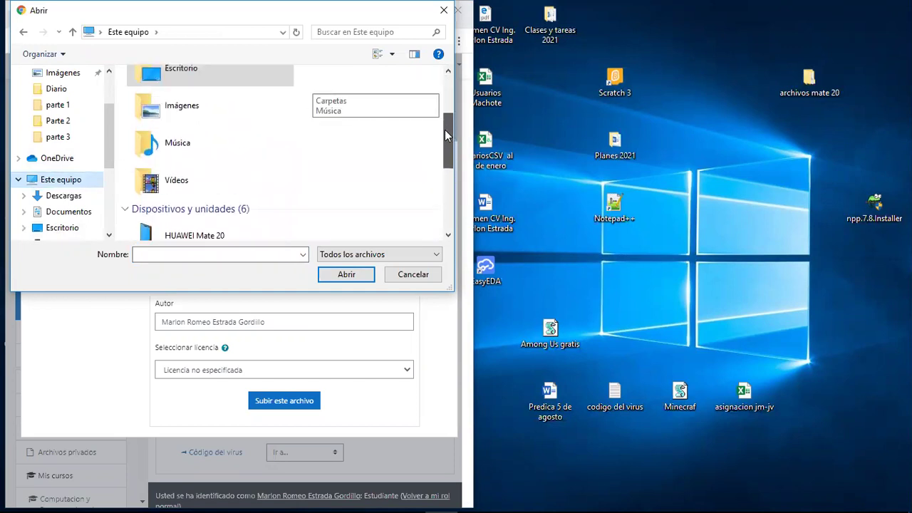
pyautogui.click(72, 229)
pyautogui.moveTo(449, 86); pyautogui.dragTo(452, 146)
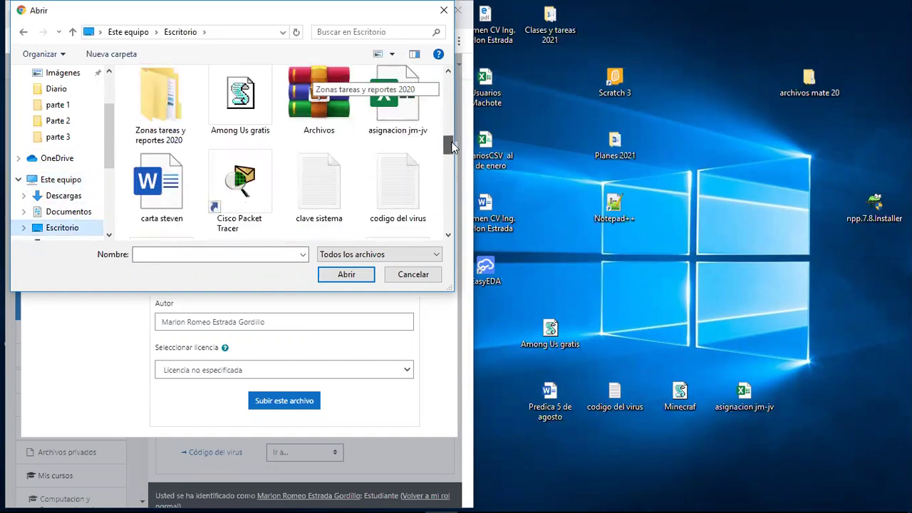
pyautogui.doubleClick(400, 182)
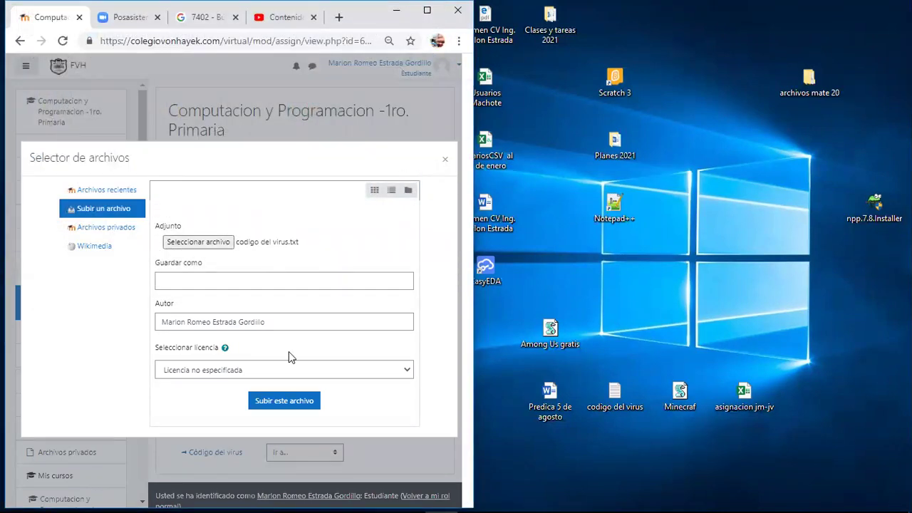
pyautogui.click(305, 403)
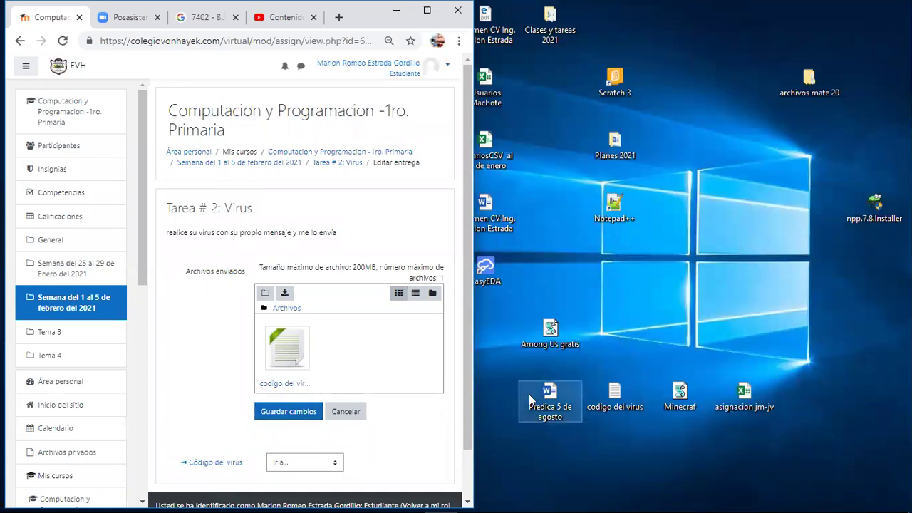
# - Try to attach the desktop file Predica 5 de agosto as a second file, and cancel the submission
pyautogui.moveTo(553, 396); pyautogui.dragTo(356, 349)
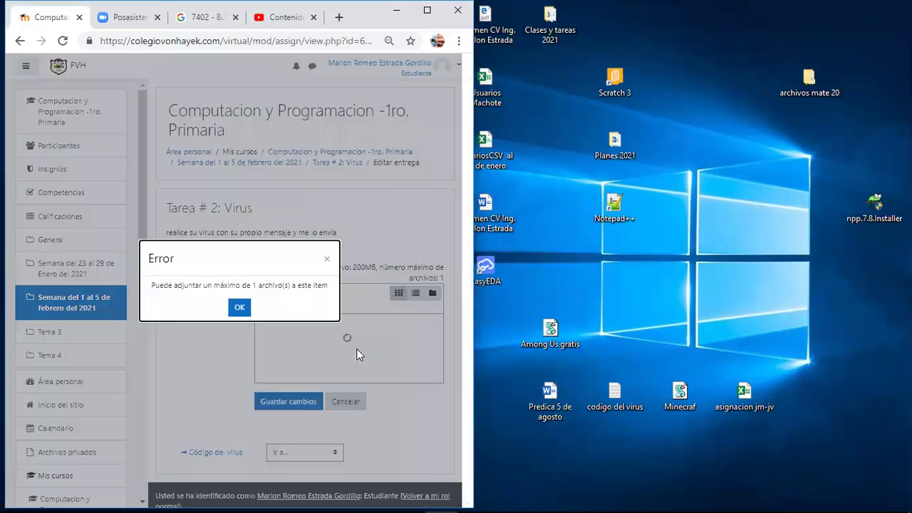
pyautogui.click(240, 308)
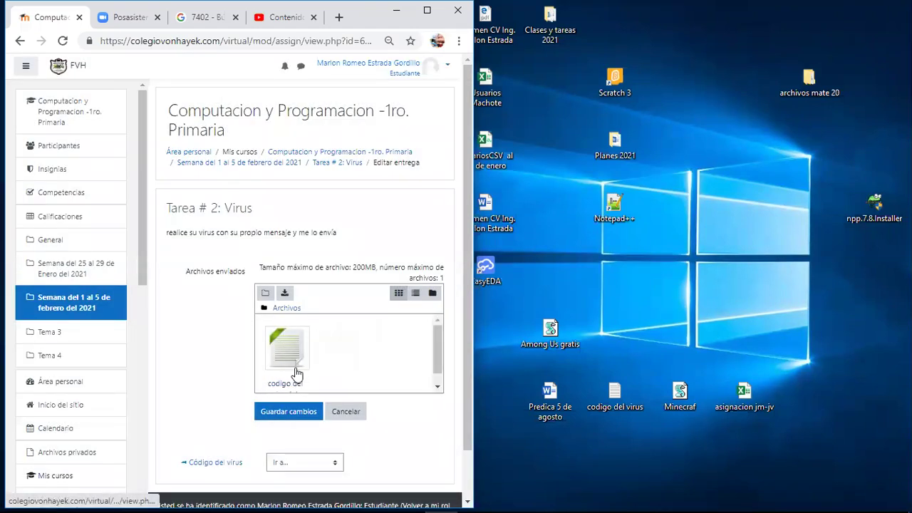
pyautogui.click(350, 411)
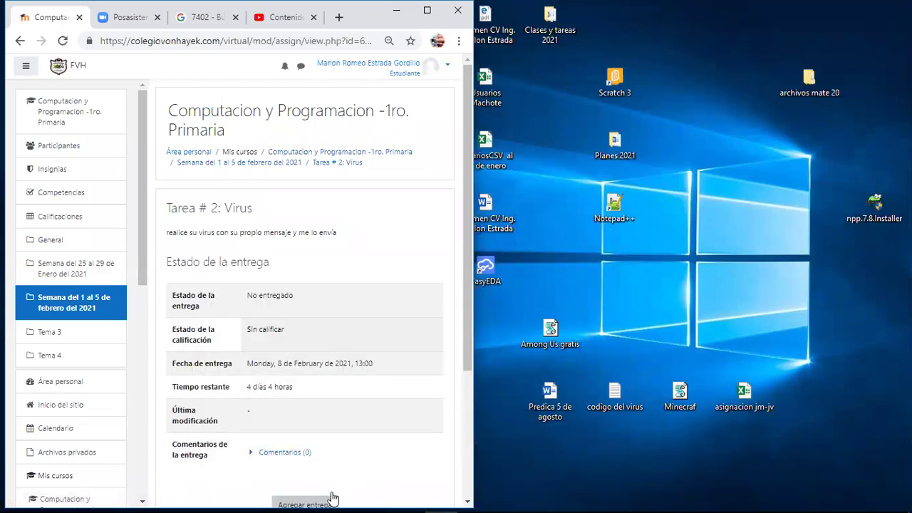
# - Start a new submission for Tarea # 2: Virus
pyautogui.click(332, 499)
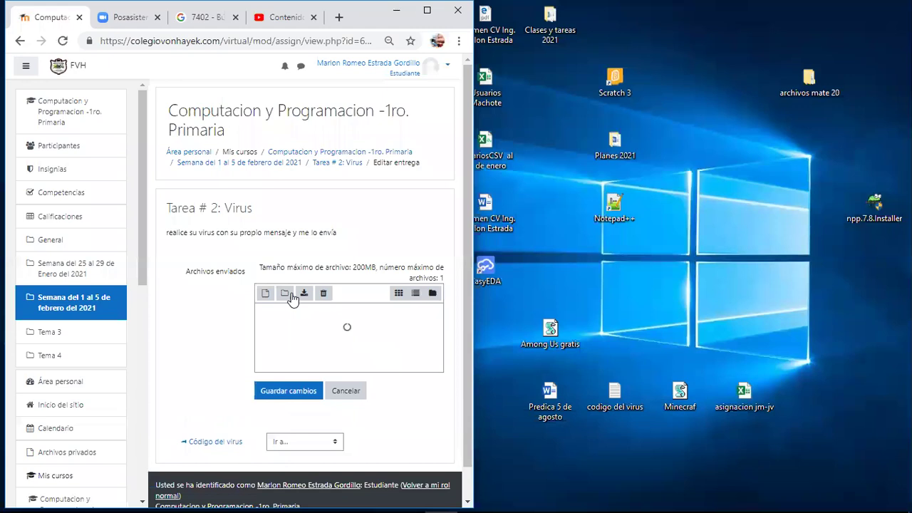